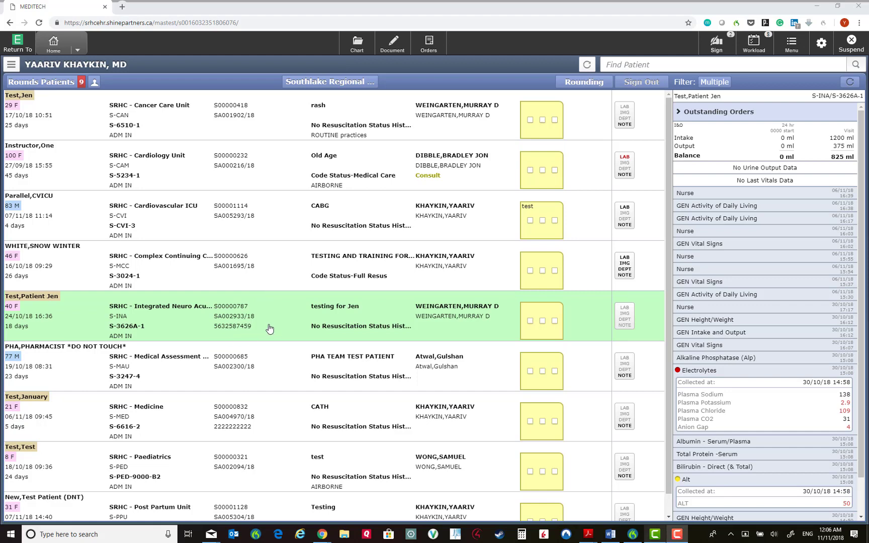
Bring up the Select Document page for the Integrated Neuro Acute test patient
click(393, 48)
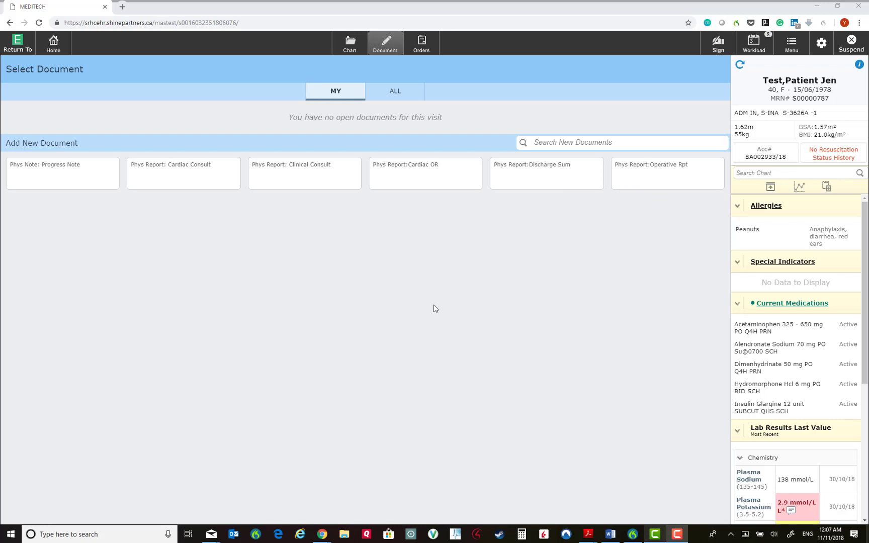
Start a Phys Report:Operative Rpt draft, then delete the pending document
click(668, 180)
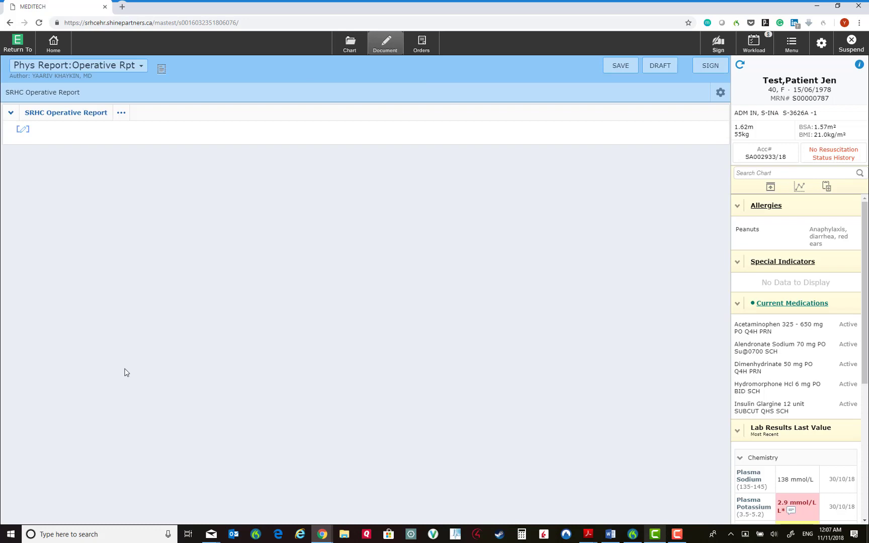
key(F10)
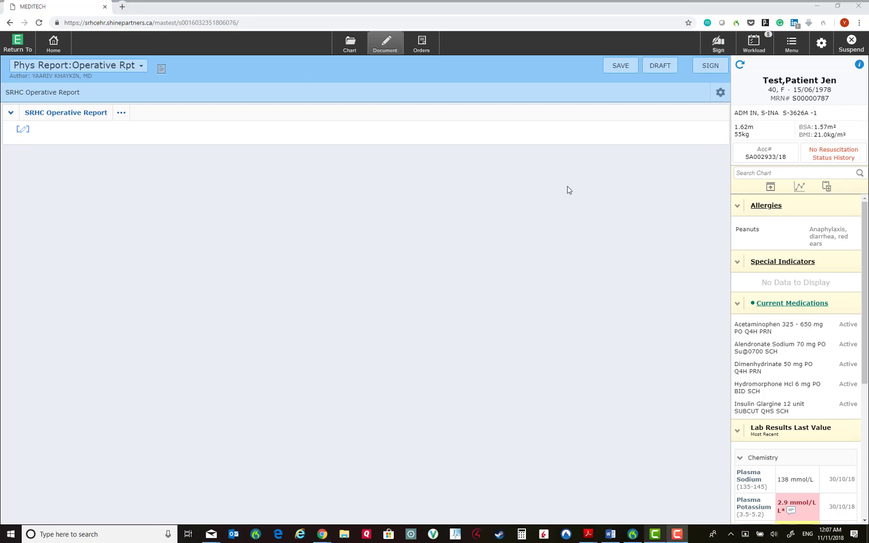
click(721, 93)
click(718, 114)
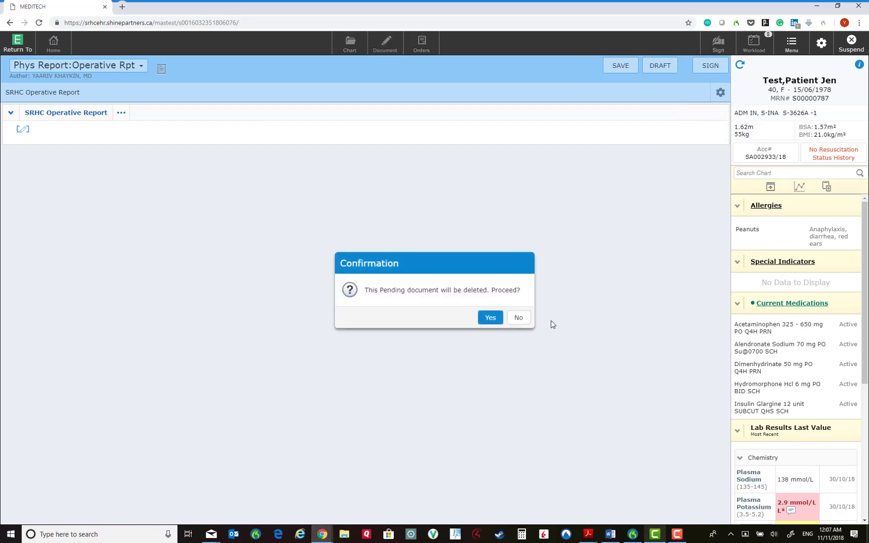
click(492, 319)
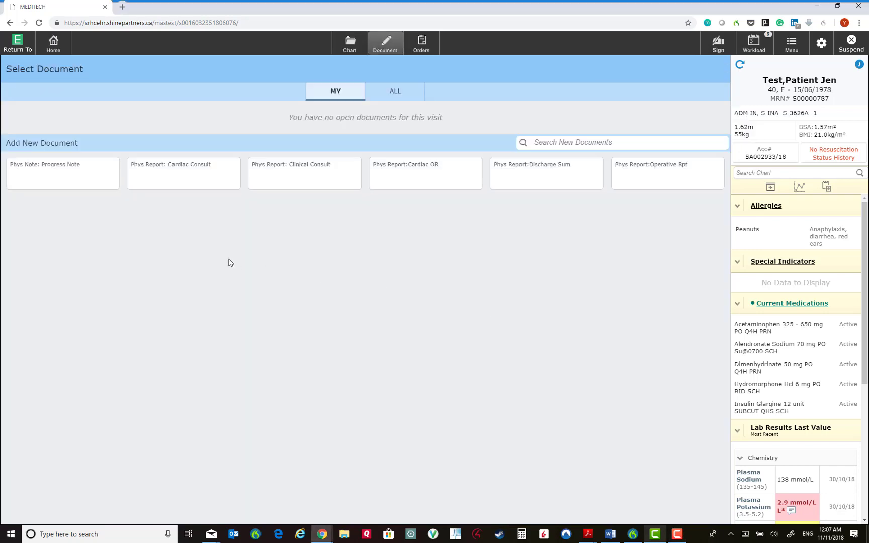
Start a Phys Note: Progress Note, expand all sections and begin editing Assessment
click(61, 180)
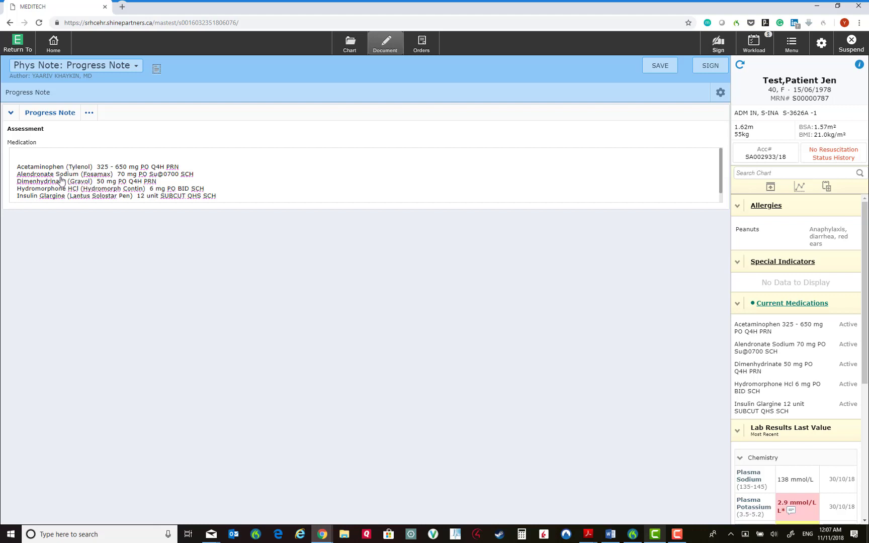
click(66, 114)
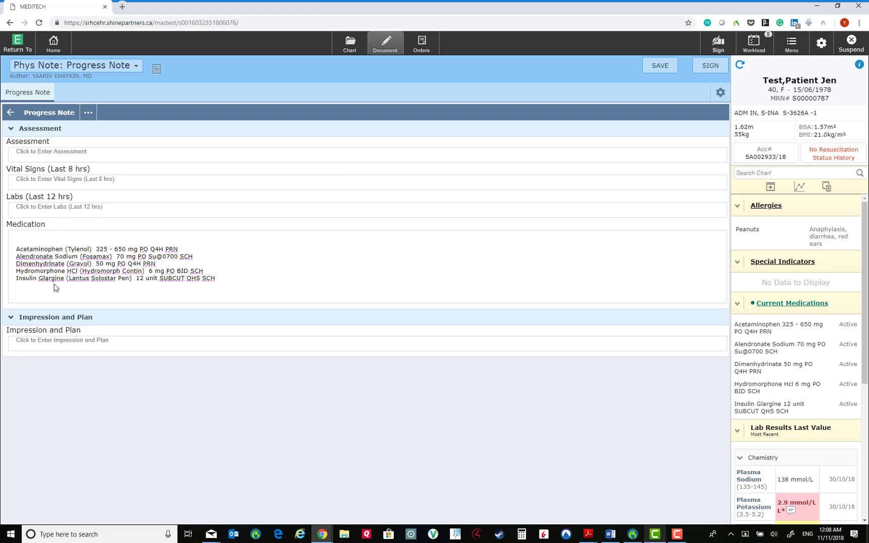
click(60, 159)
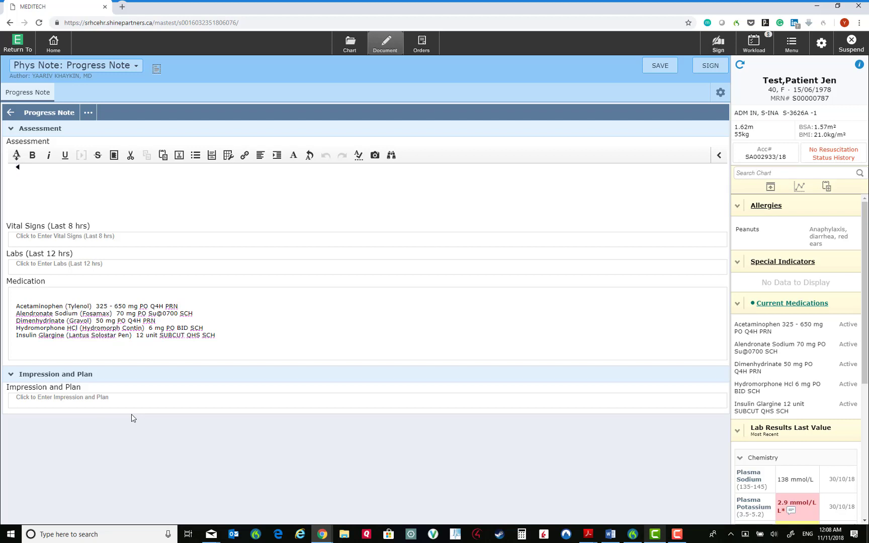
key(F10)
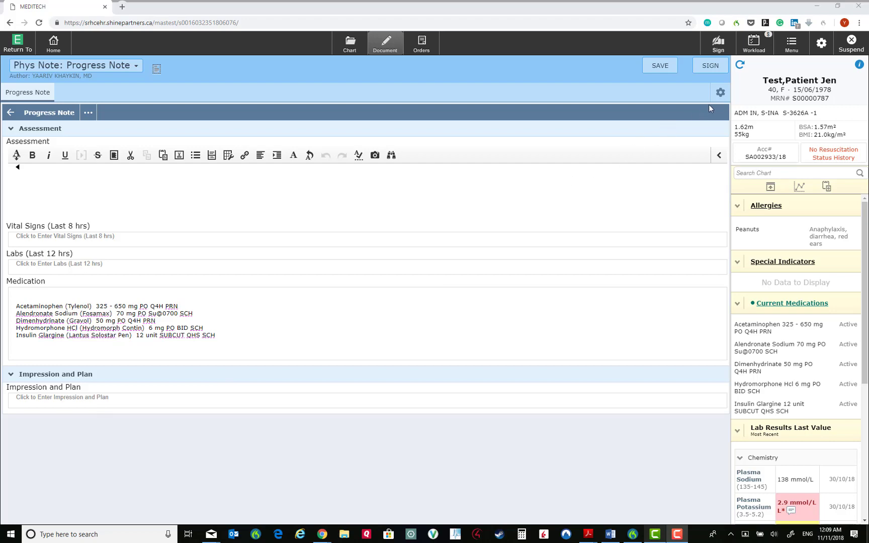
click(721, 93)
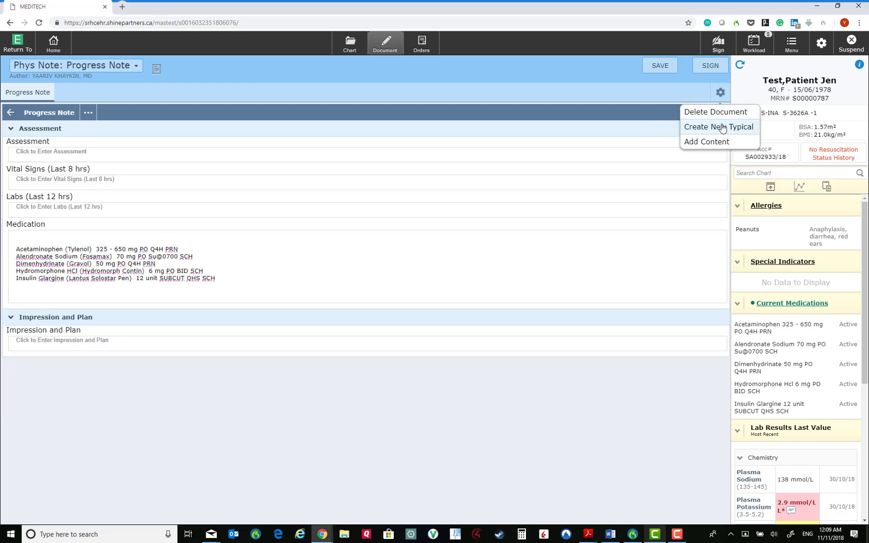
click(723, 130)
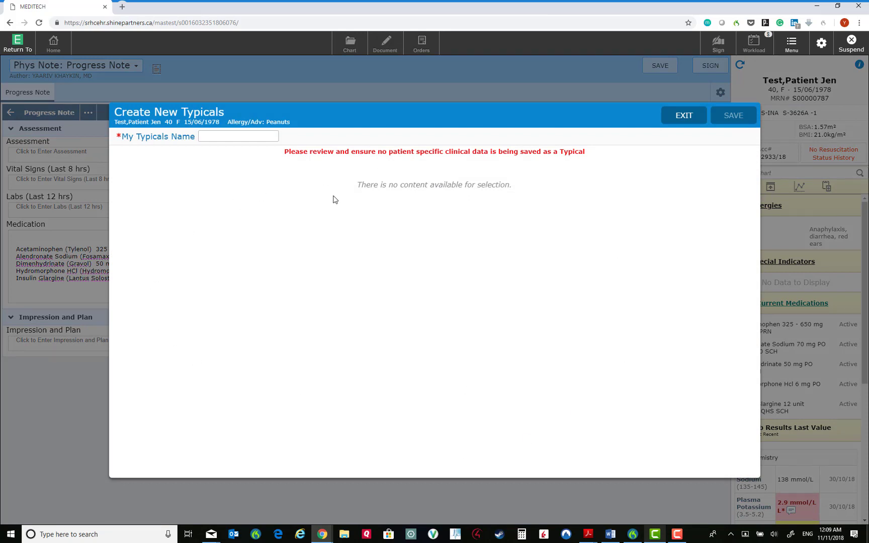
key(Escape)
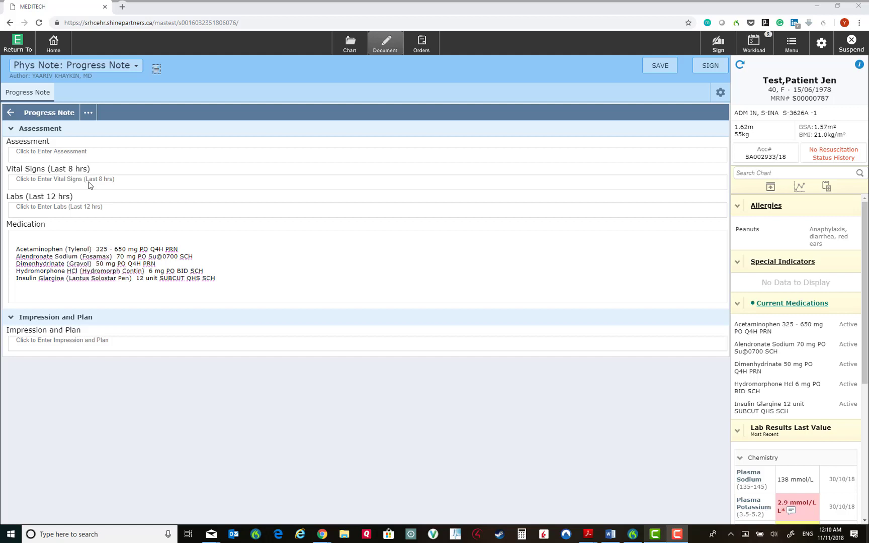
Open the Quick Text library from the Assessment field in editing mode
click(63, 157)
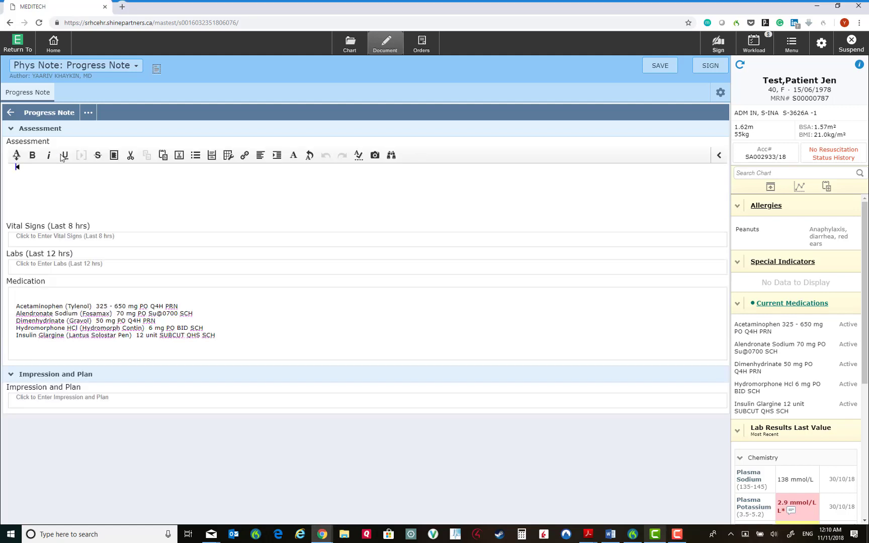
right_click(17, 159)
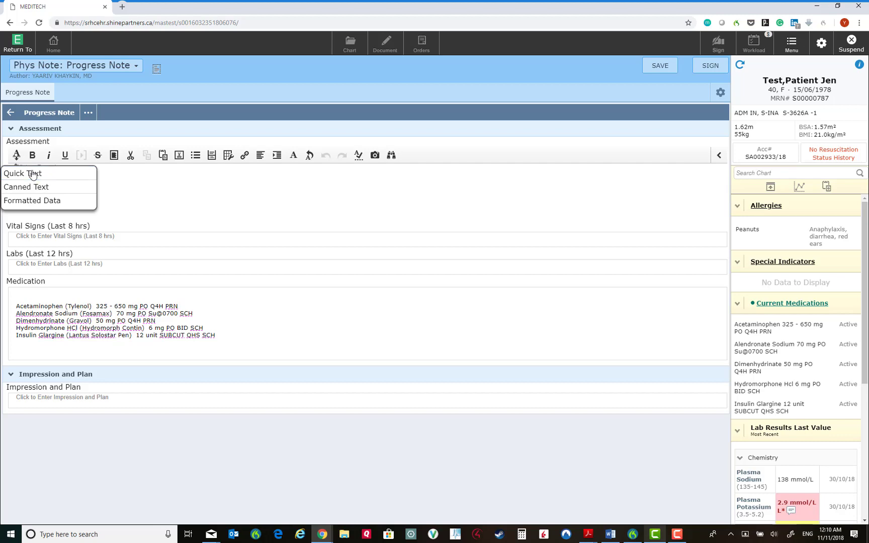
click(33, 173)
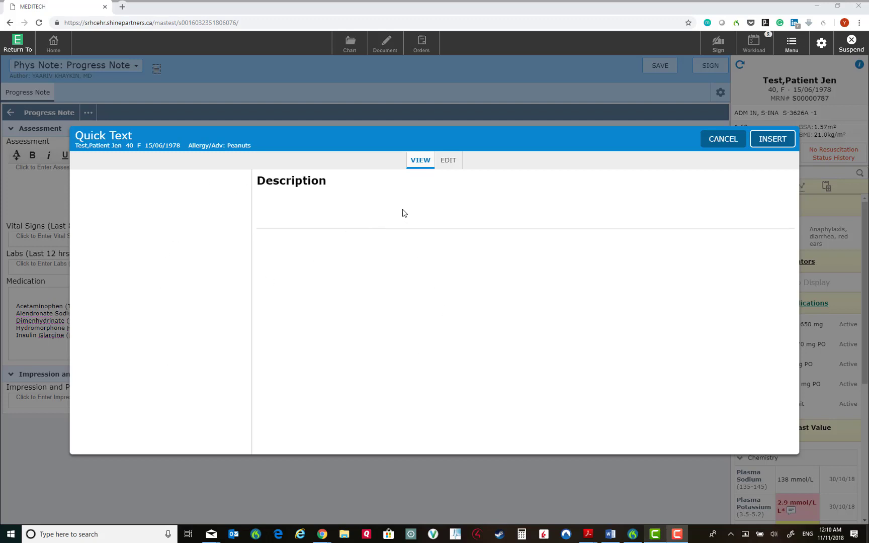
click(449, 162)
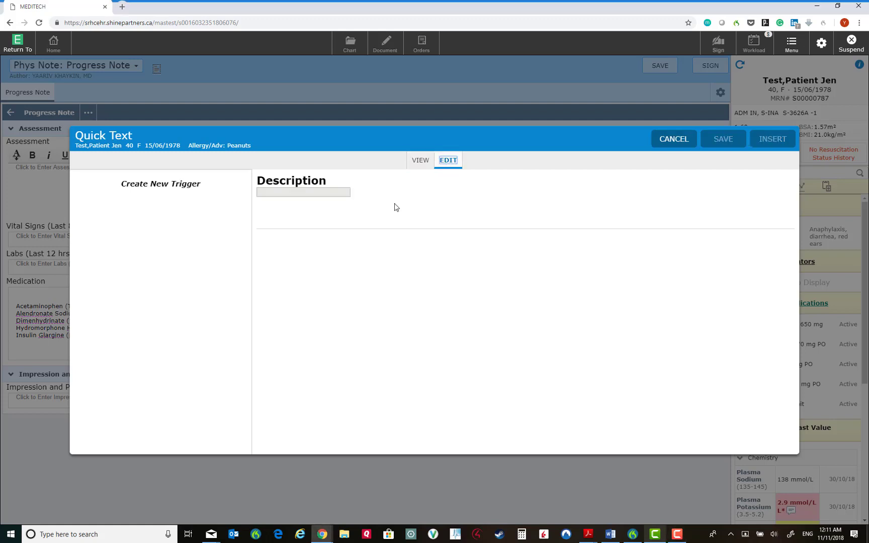
Create trigger AF, description afib, with body text 'This patient has AF'
click(157, 185)
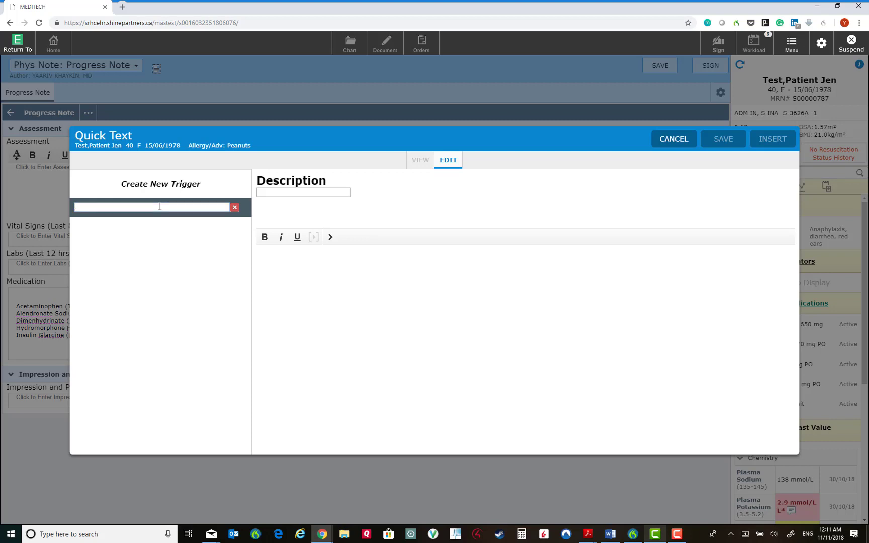
text(AF)
click(297, 193)
text(afib)
click(294, 257)
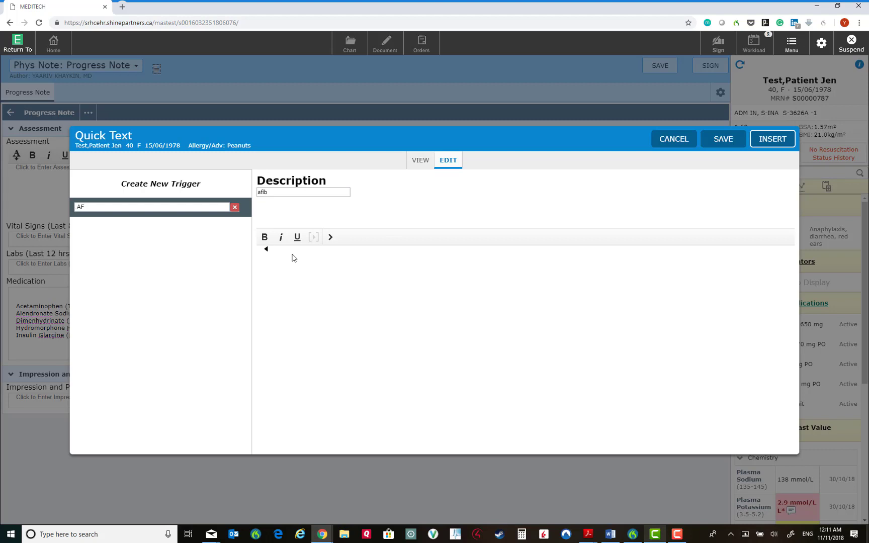
text(This patient has AF)
Save and insert the AF quick text, then type AF on a new Assessment line
click(737, 141)
click(775, 141)
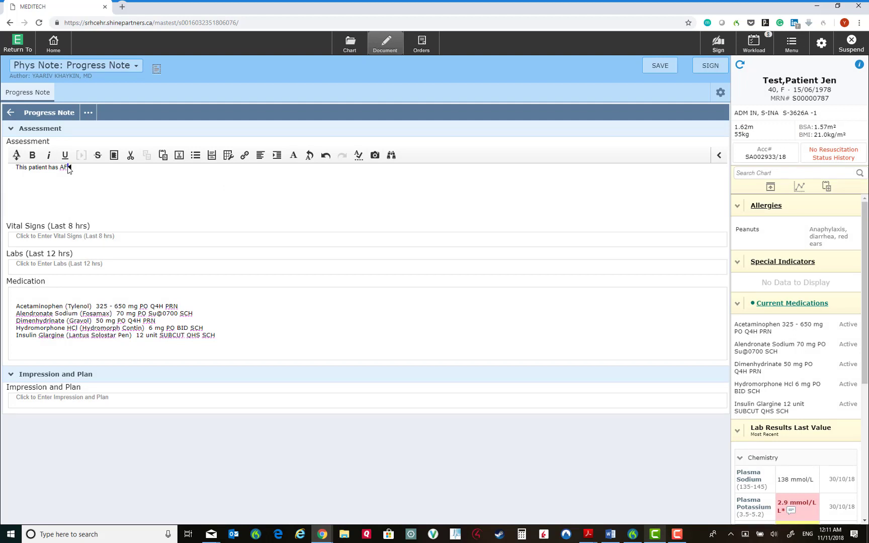
key(Return)
text(AF)
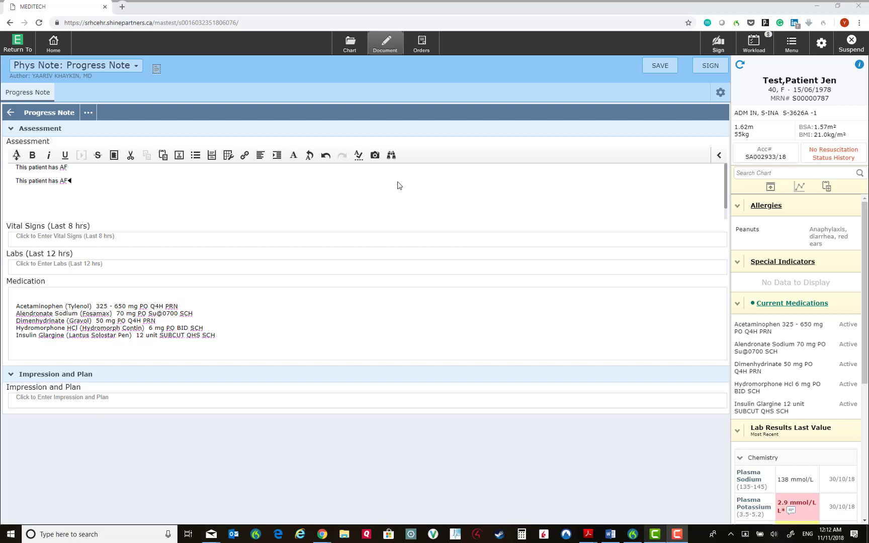
click(376, 156)
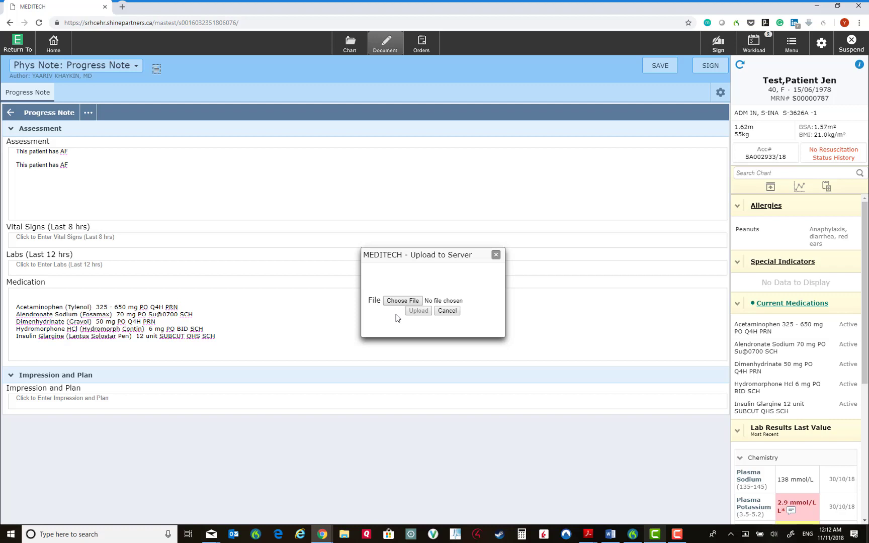
click(447, 311)
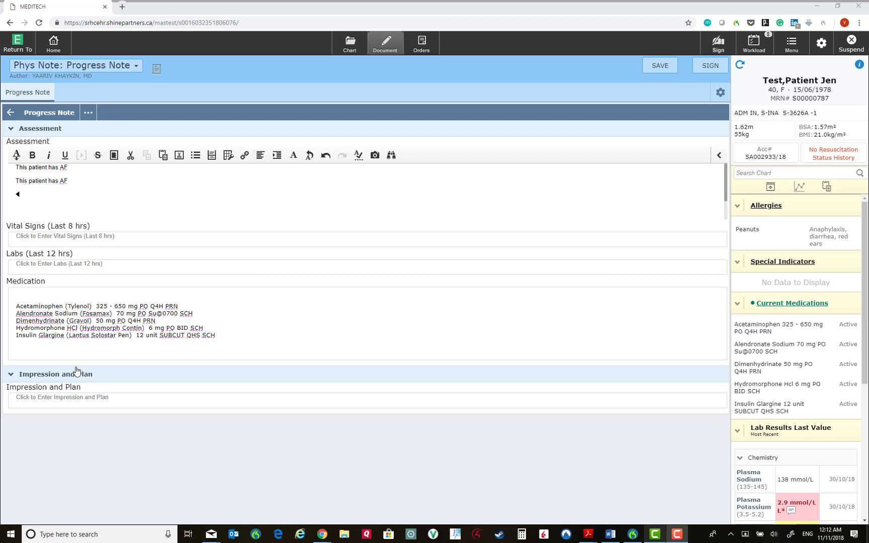
Pick Formatted Data from the Assessment's text insertion menu to reach the chart Summary
click(17, 157)
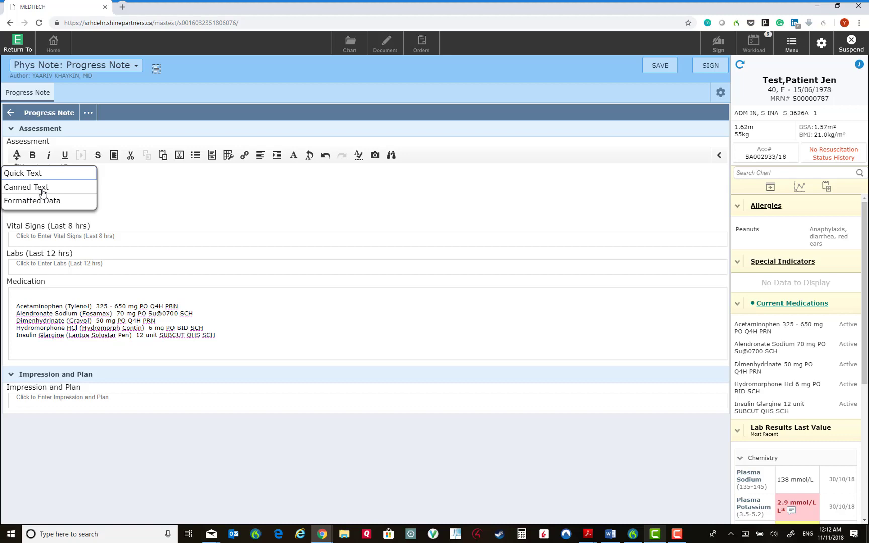
click(34, 202)
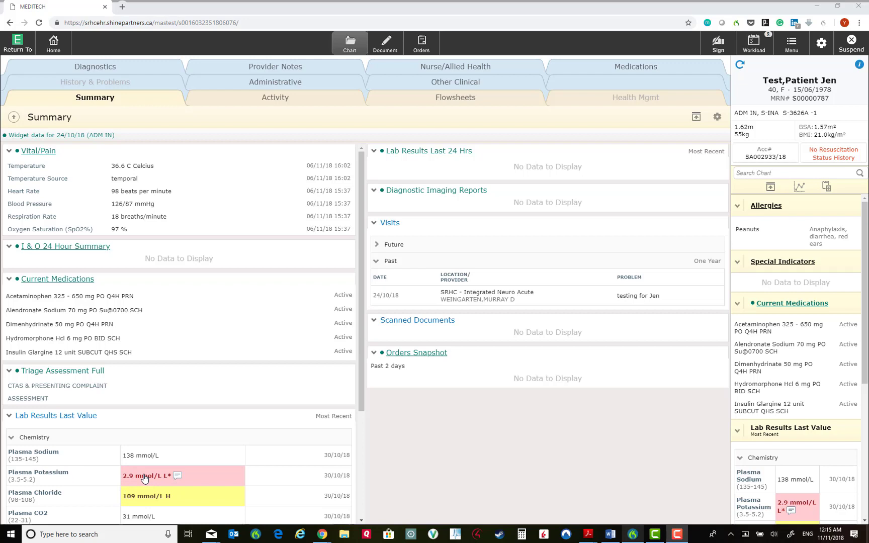
Add the Plasma Potassium 2.9 mmol/L result and 36.6 C temperature to Saved Data
right_click(144, 477)
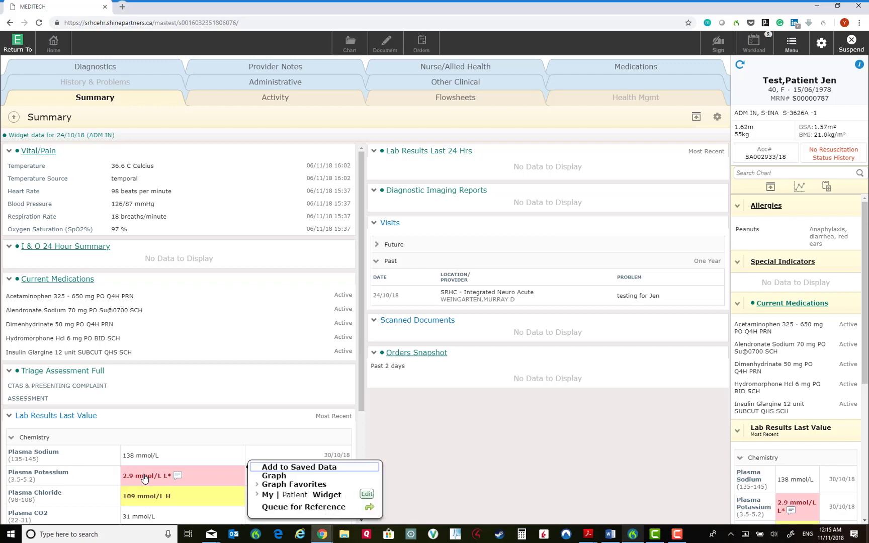
click(282, 468)
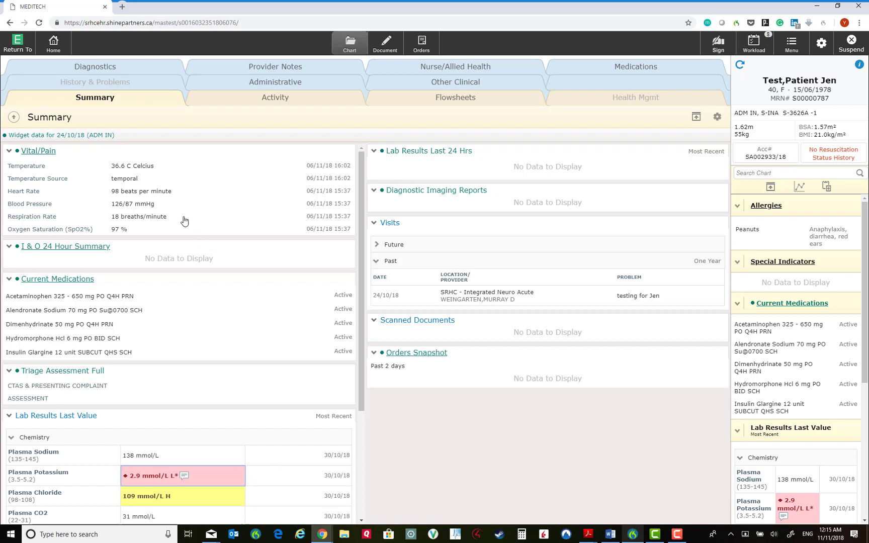
click(127, 169)
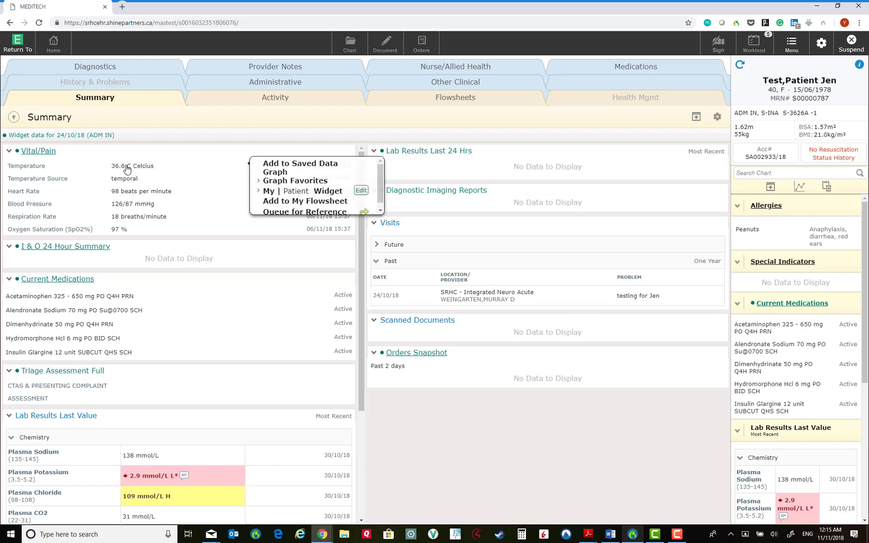
click(281, 165)
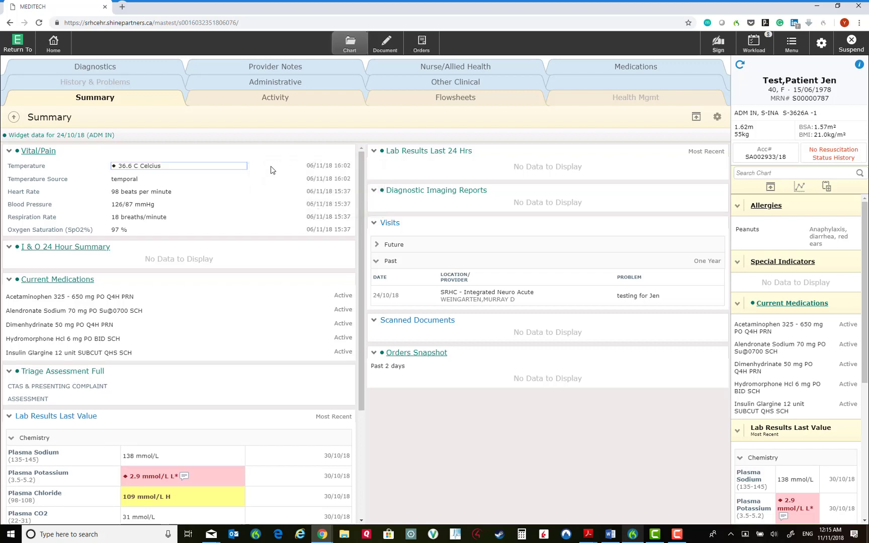
Start a new Phys Report:Operative Rpt and edit the SRHC Operative Report Comment field
click(386, 47)
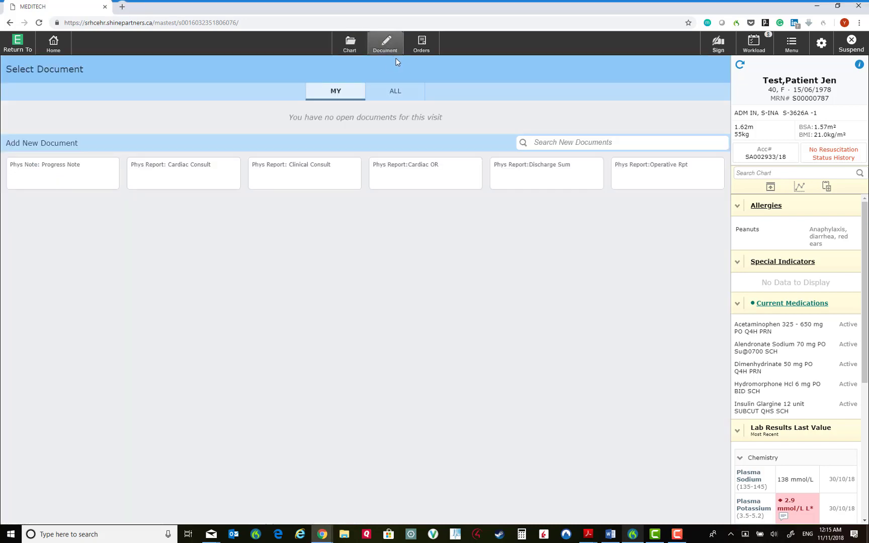
click(652, 177)
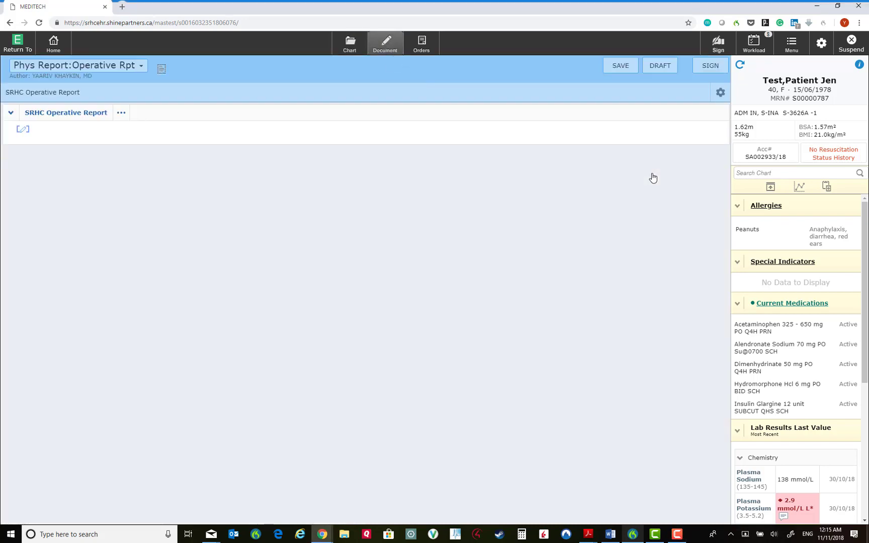
click(75, 120)
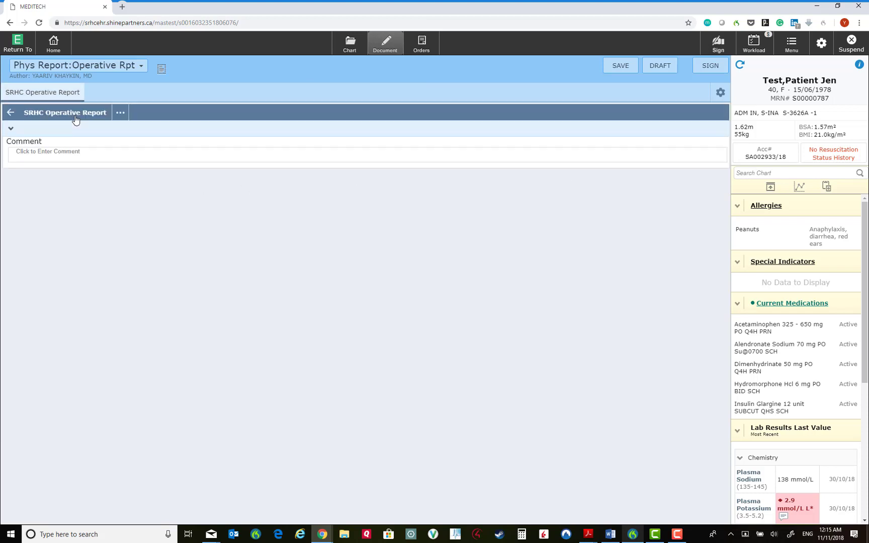
click(81, 155)
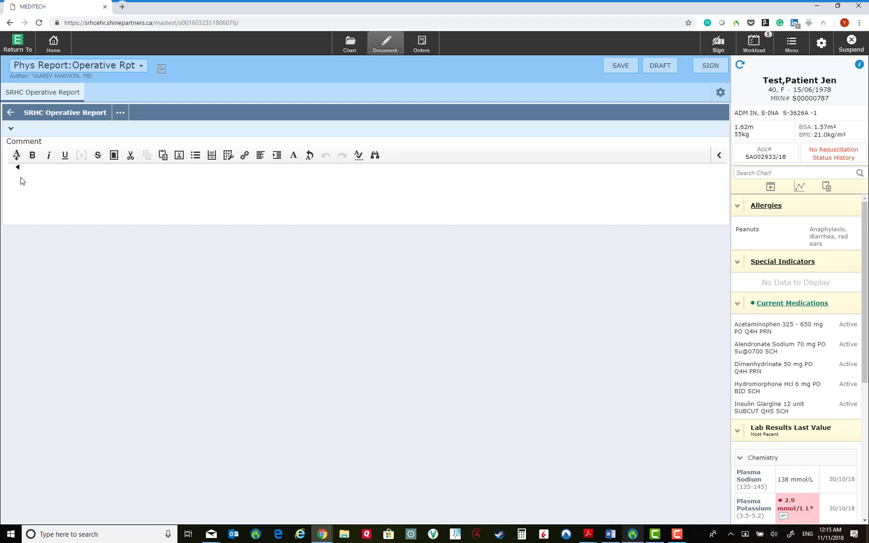
click(16, 157)
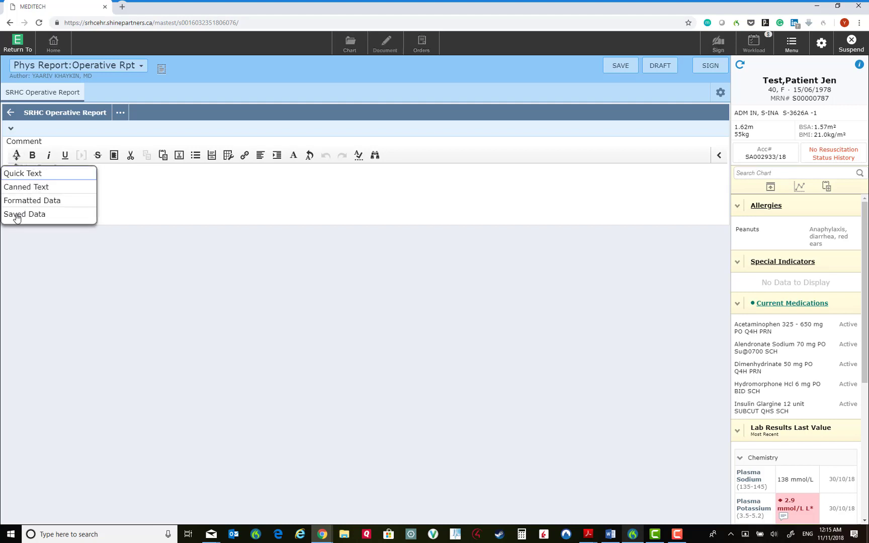
Insert saved Plasma Potassium and Temperature into the Comment, keeping both in Saved Data
click(28, 216)
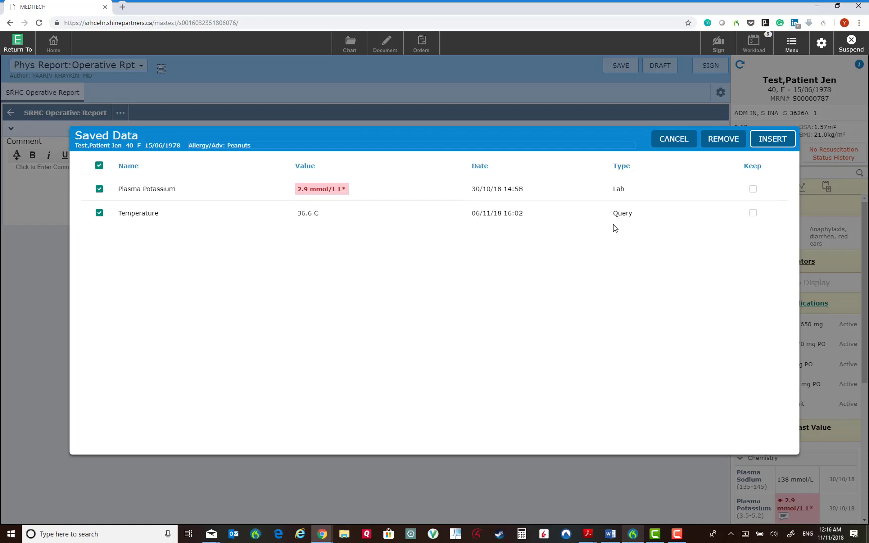
click(754, 190)
click(754, 214)
click(773, 140)
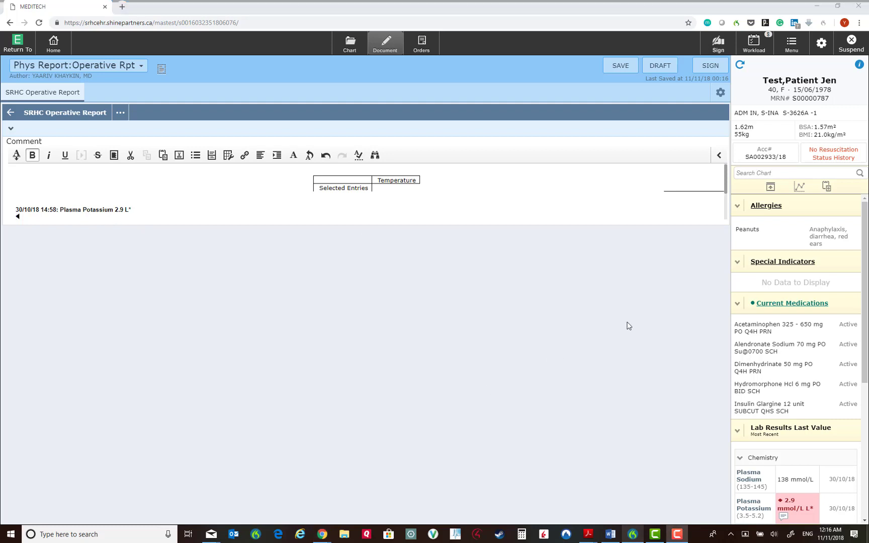
click(828, 189)
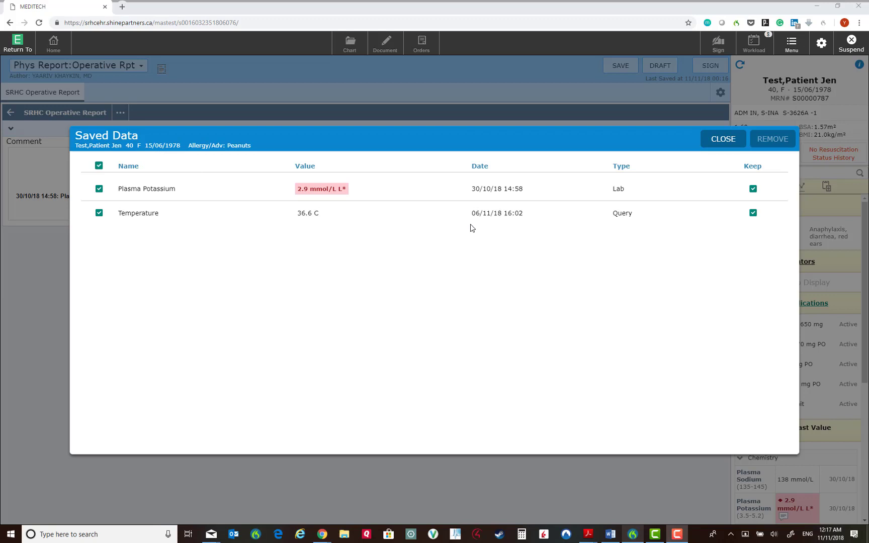
click(99, 190)
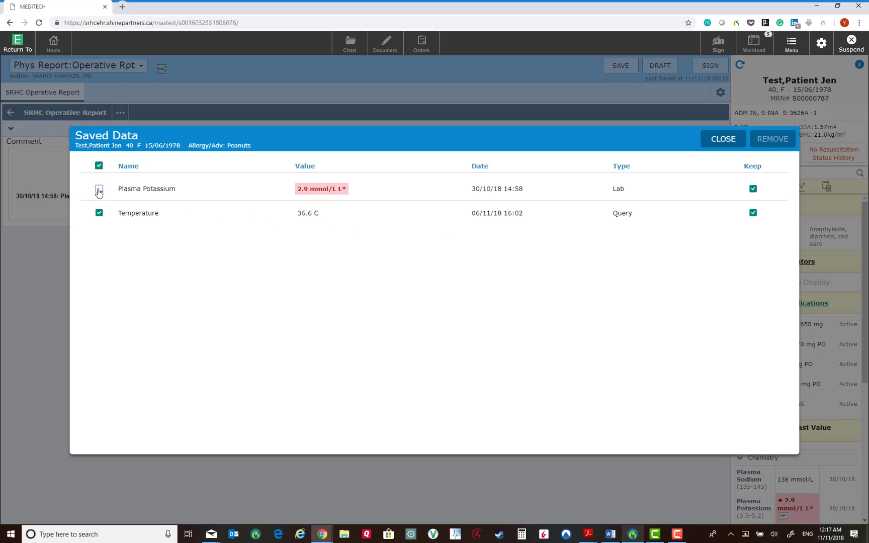
click(731, 141)
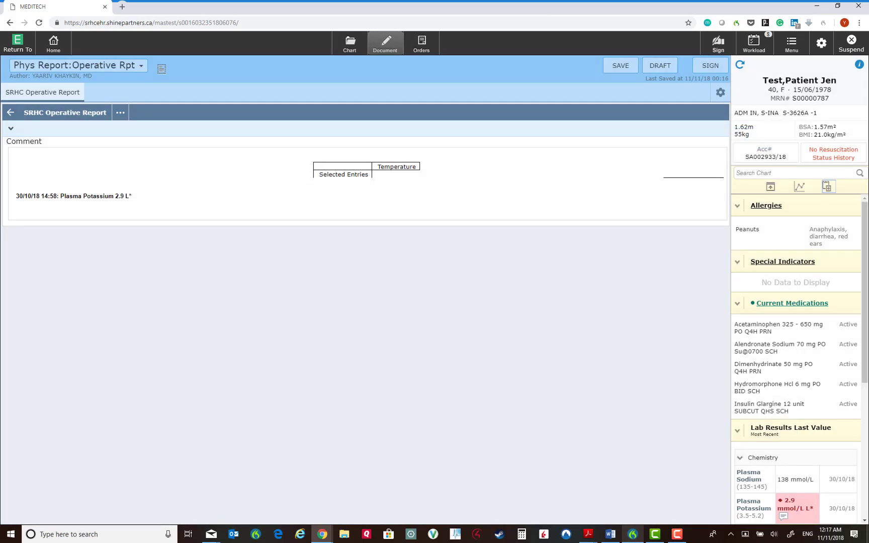
Show Select Document for the NICU infant test patient
key(F10)
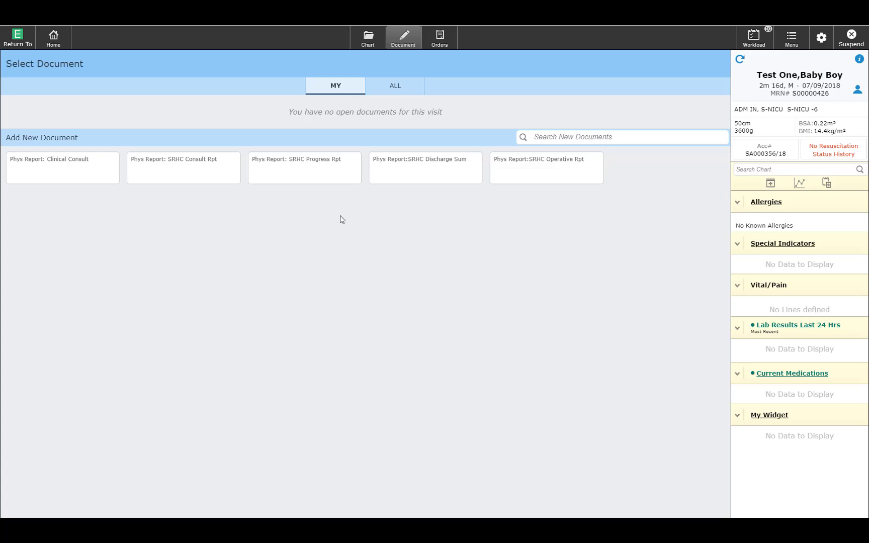
Show all the visit's documents and open the pending 10/10/18 Phys Report: Cardiac Consult
click(399, 90)
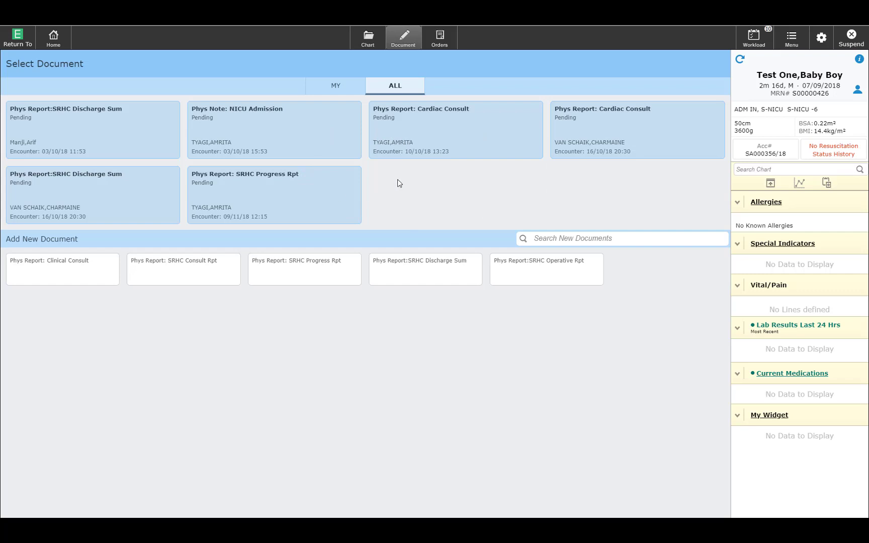
click(457, 139)
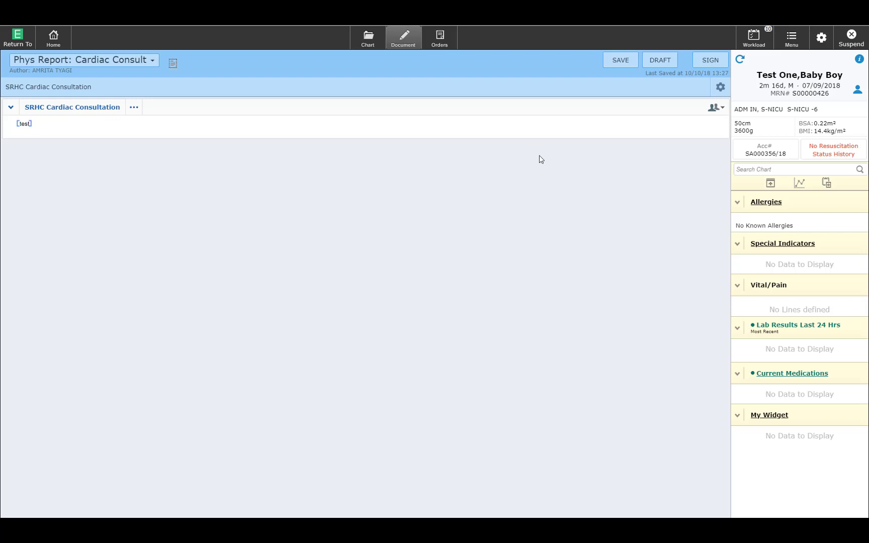
Reveal the prior 10/10/18 contribution to the SRHC Cardiac Consultation section and view the document options
click(716, 107)
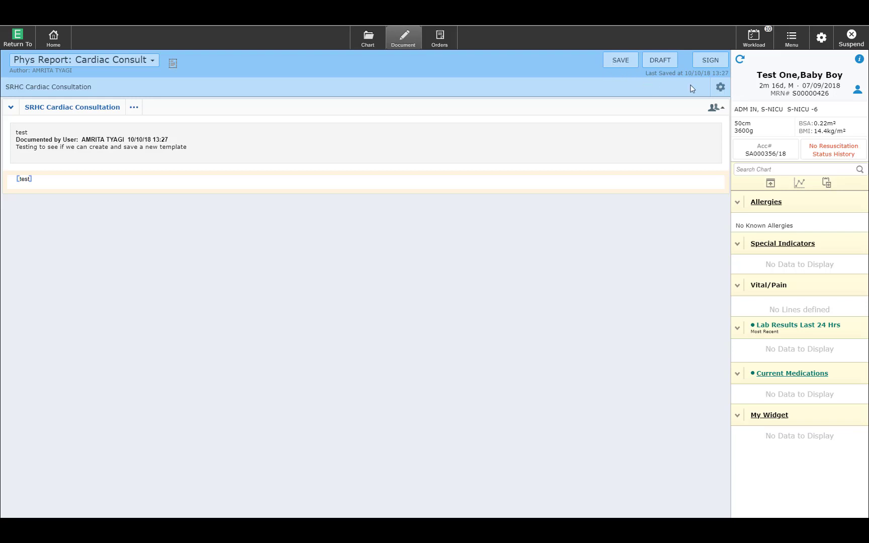
click(721, 88)
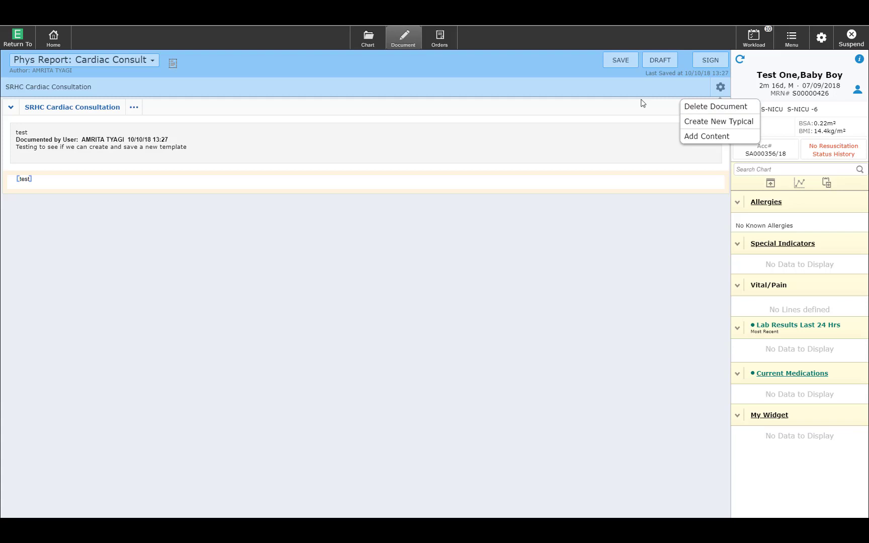
click(628, 96)
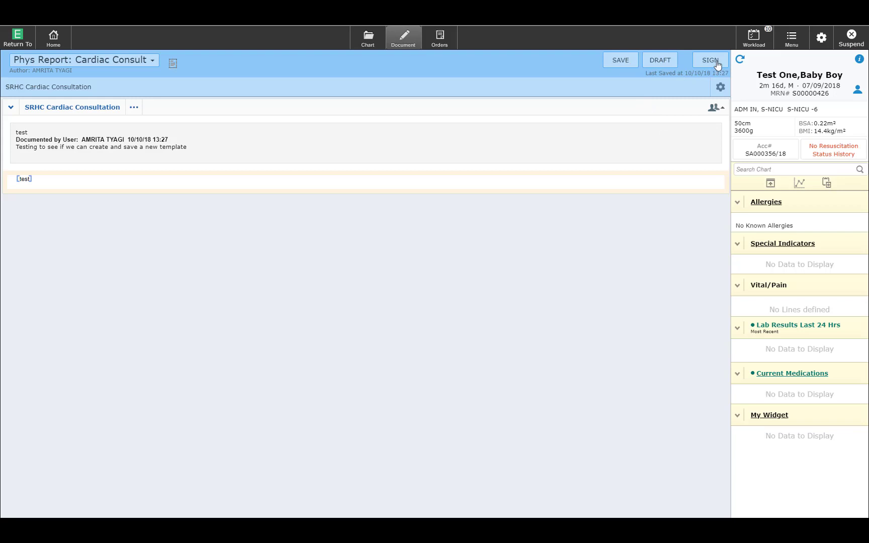
Leave the Cardiac Consult and go to the next patient's Provider Notes list
click(720, 90)
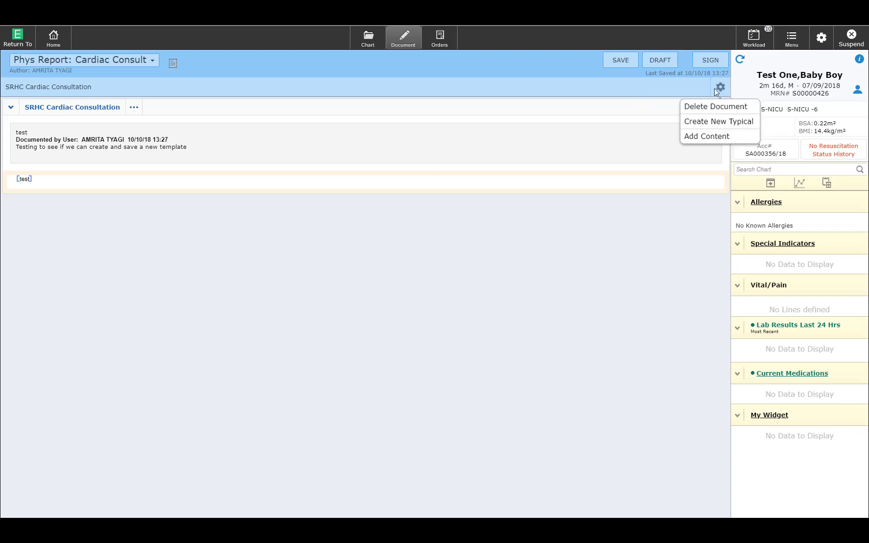
click(674, 88)
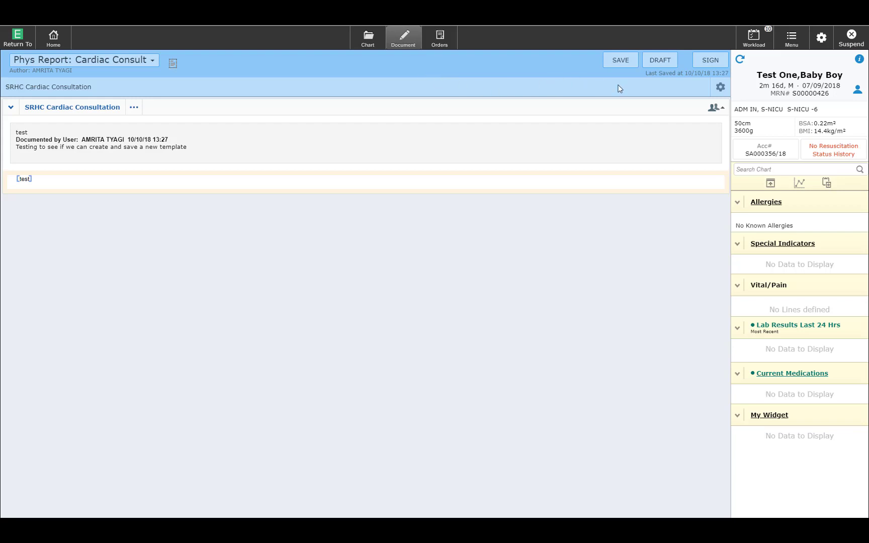
click(404, 42)
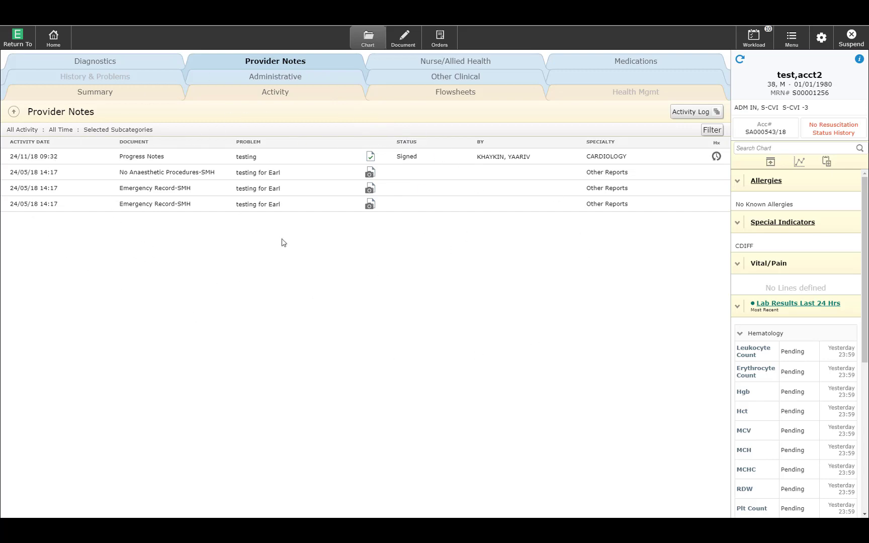
Open the signed Progress Notes entry and start an Addendum from the Selected Provider Notes dialog
click(370, 159)
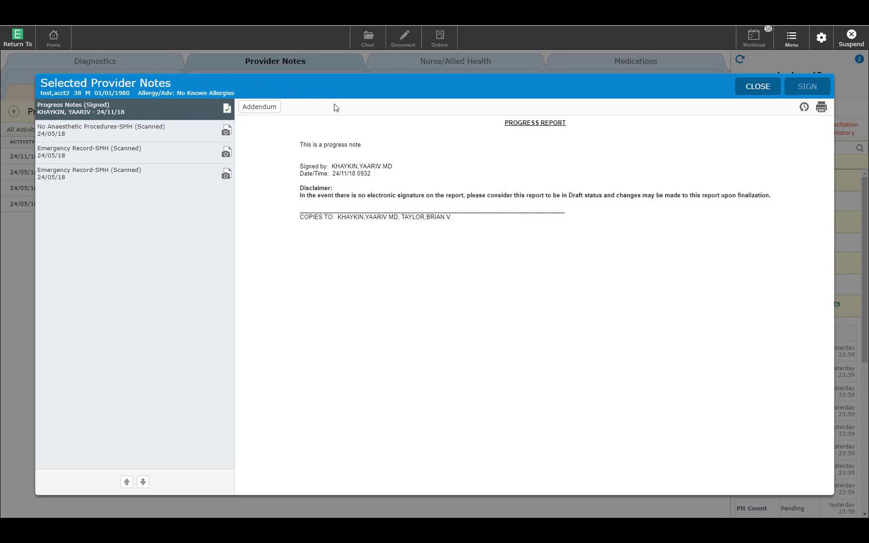
click(259, 107)
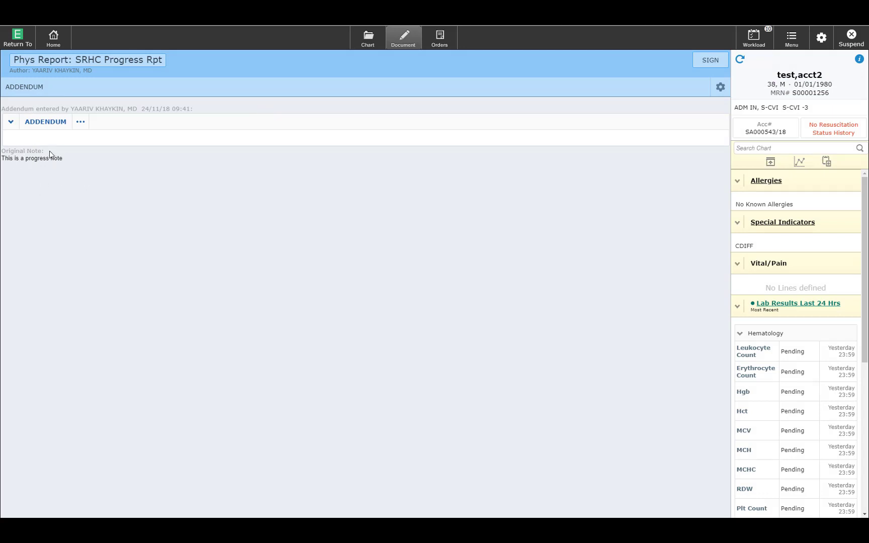
Fill in the addendum with reason 'content edited' and text 'test'
click(45, 123)
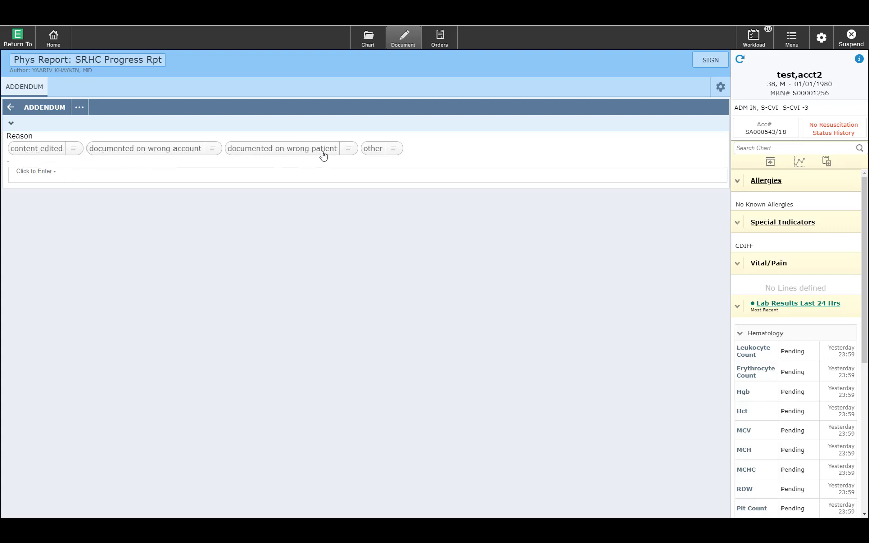
click(50, 150)
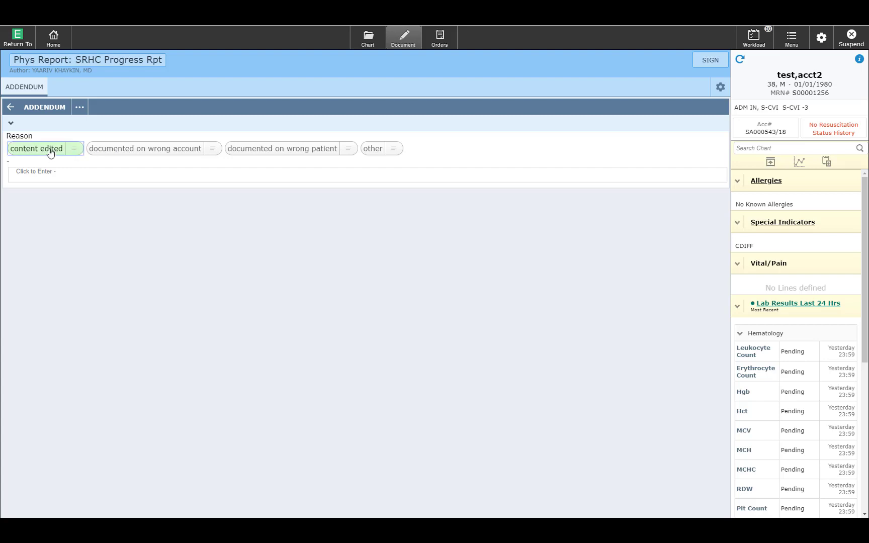
click(66, 178)
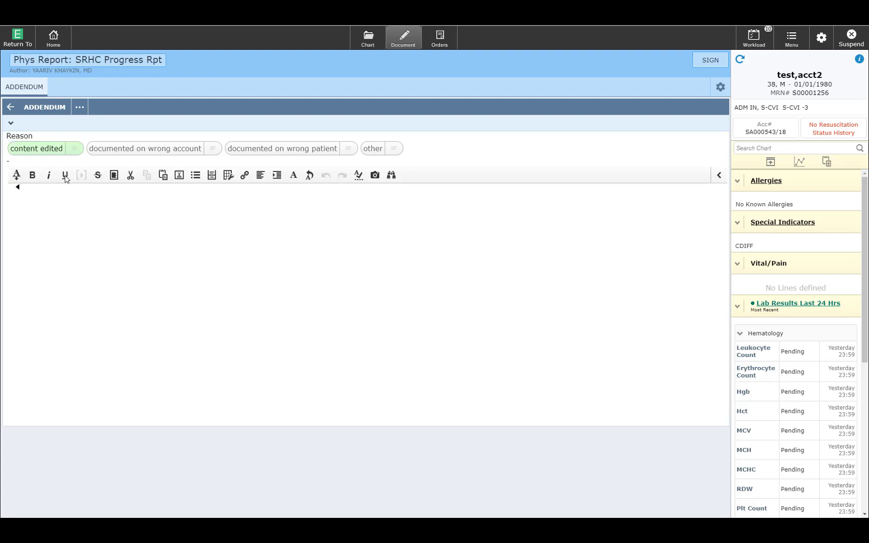
text(test)
Sign the addendum, confirming in the Submit dialog and entering the signing PIN
click(712, 60)
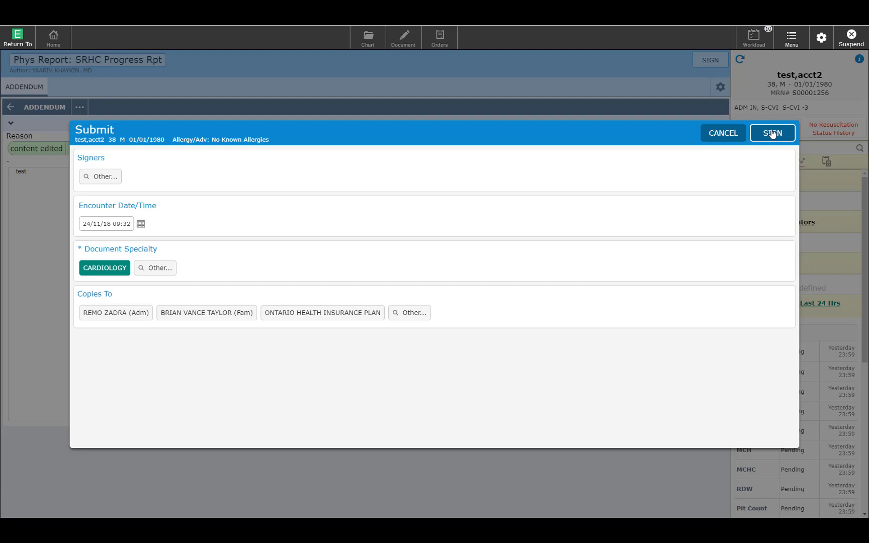
click(771, 133)
text(•••)
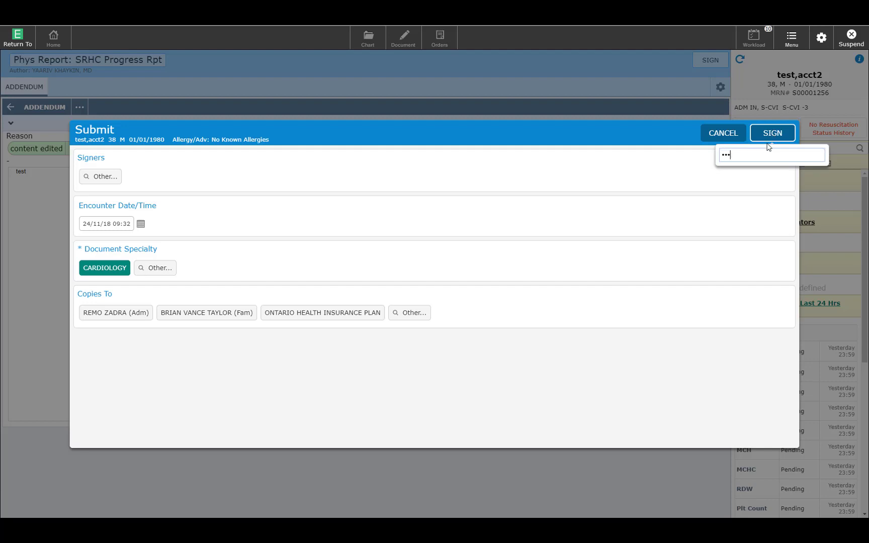
key(Return)
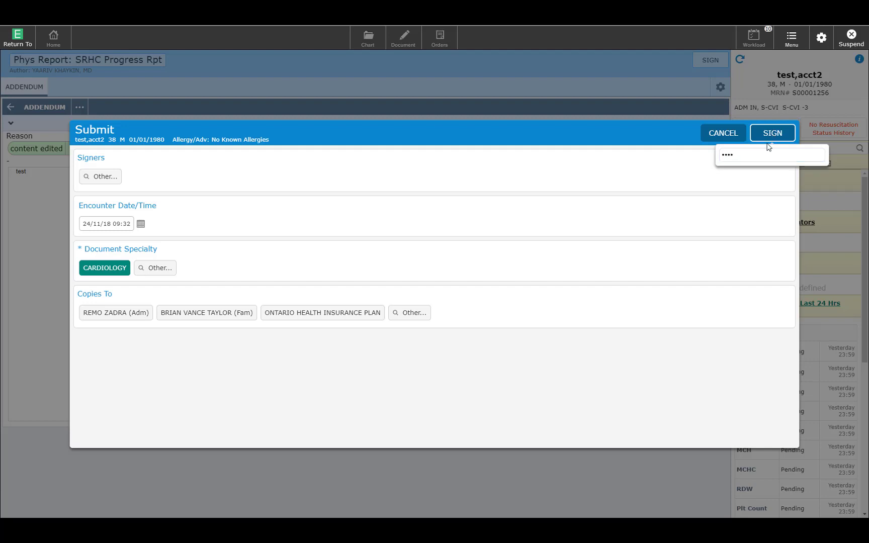